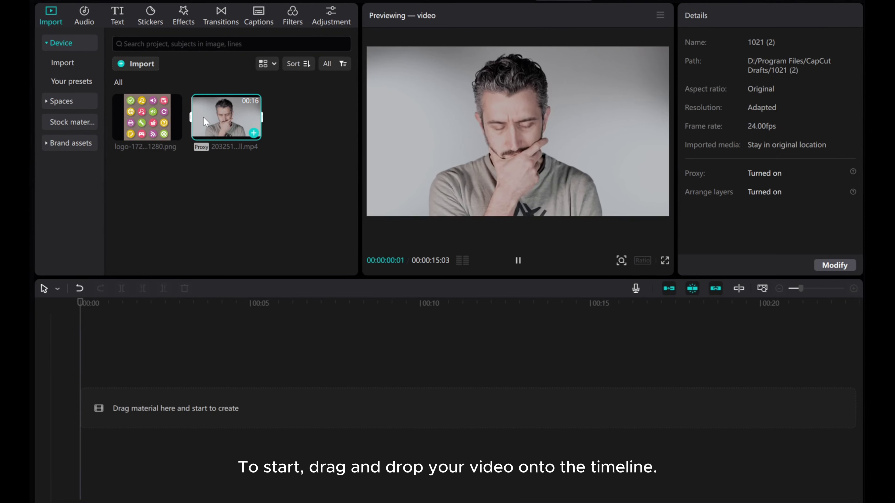
Place the talking video on the main track and the icon-grid image on the track above.
{"action": "left_click_drag", "start_coordinate": [230, 117], "coordinate": [142, 403]}
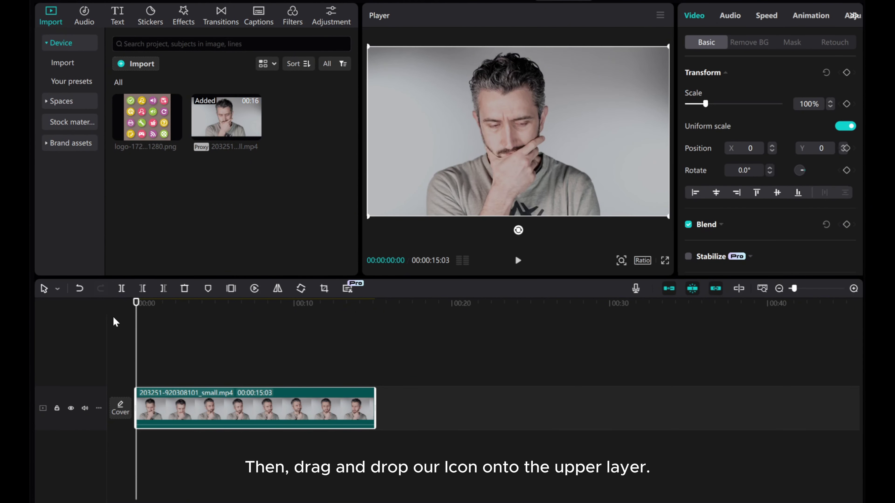
{"action": "left_click_drag", "start_coordinate": [133, 112], "coordinate": [215, 362]}
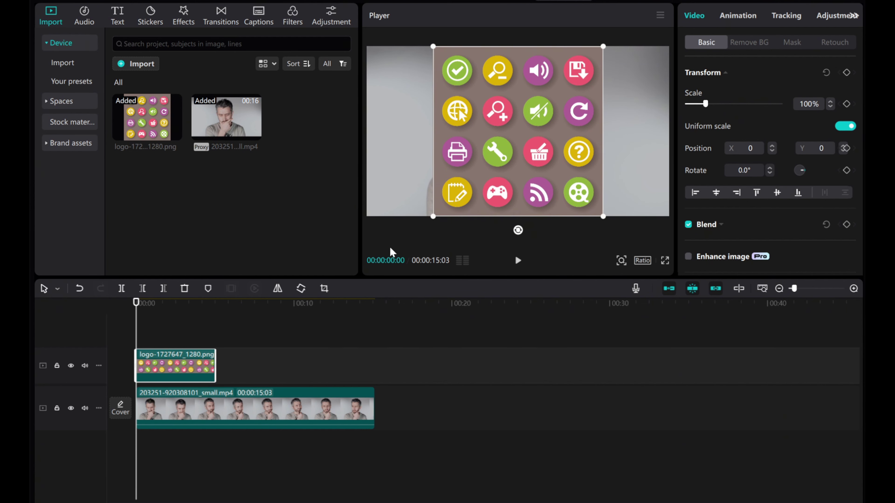
Zoom the timeline in one step and set the playhead at 4 seconds 5 frames.
{"action": "left_click", "coordinate": [213, 336]}
{"action": "left_click", "coordinate": [853, 288]}
{"action": "left_click", "coordinate": [269, 338]}
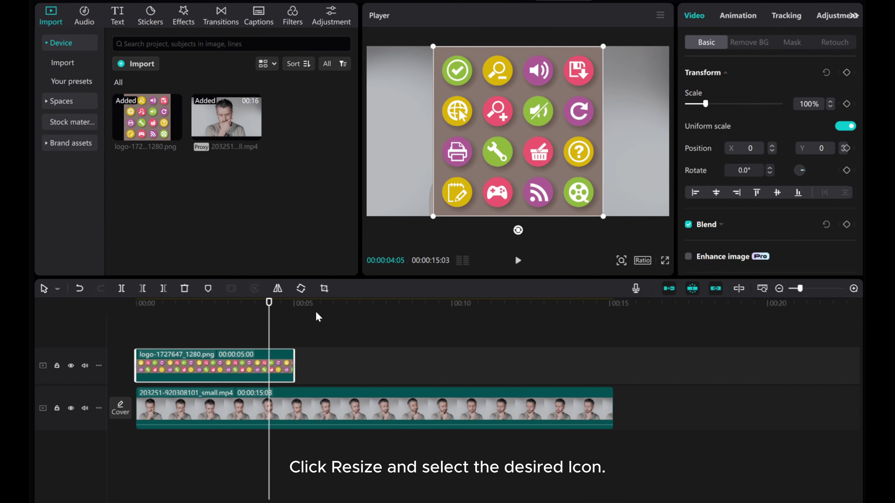
Crop the icon-grid image so only the yellow question-mark icon remains.
{"action": "left_click", "coordinate": [324, 289]}
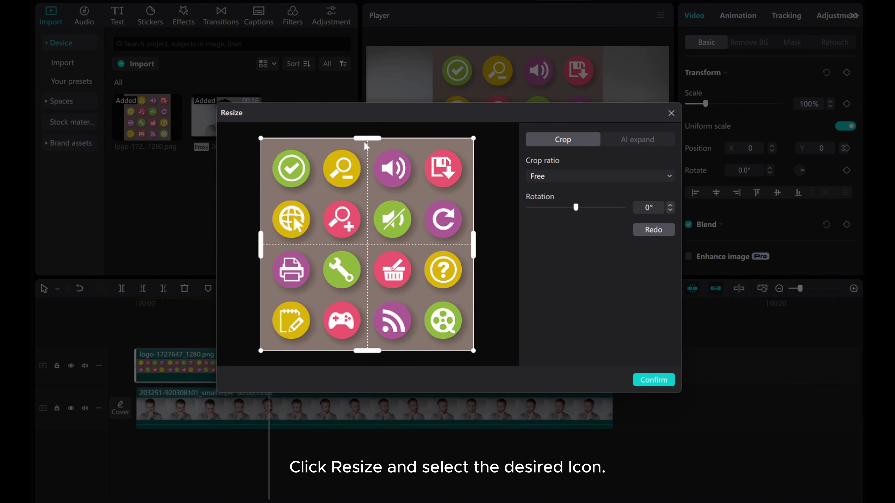
{"action": "left_click_drag", "start_coordinate": [366, 146], "coordinate": [366, 248]}
{"action": "left_click_drag", "start_coordinate": [367, 350], "coordinate": [377, 292]}
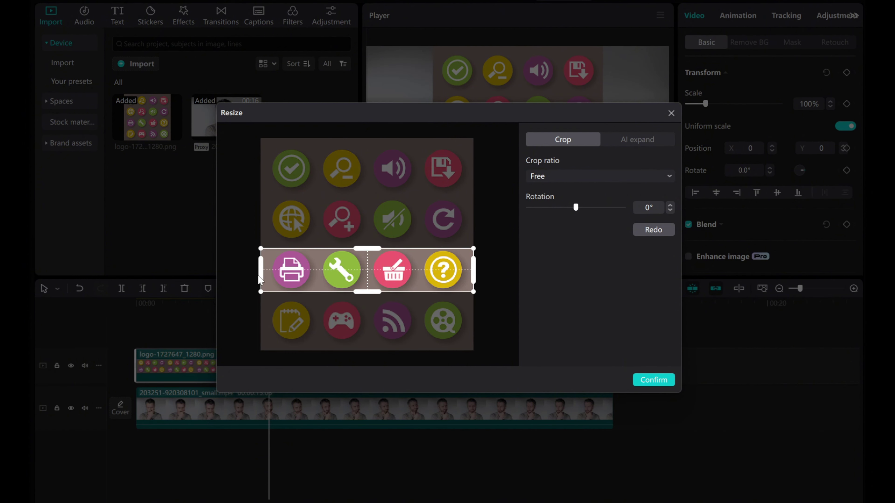
{"action": "left_click_drag", "start_coordinate": [259, 280], "coordinate": [419, 278]}
{"action": "left_click_drag", "start_coordinate": [473, 276], "coordinate": [465, 279]}
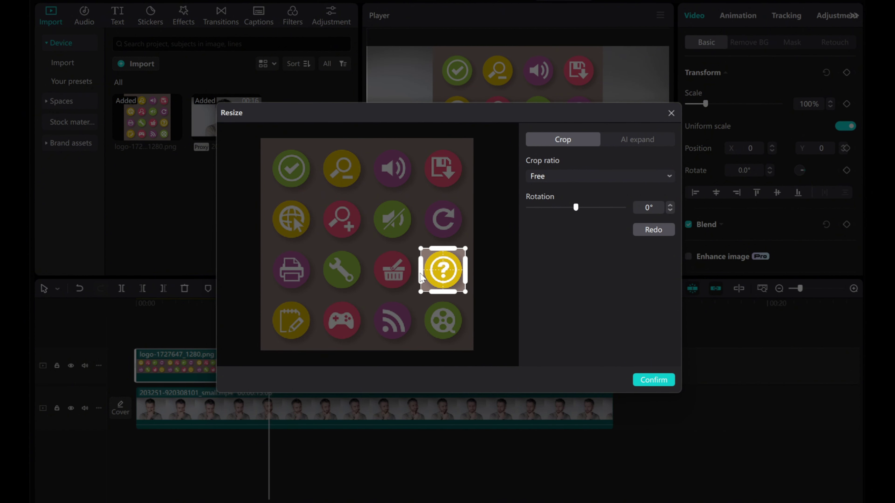
Confirm the crop and add a Circle mask enlarged to fit the question-mark badge.
{"action": "left_click", "coordinate": [653, 380]}
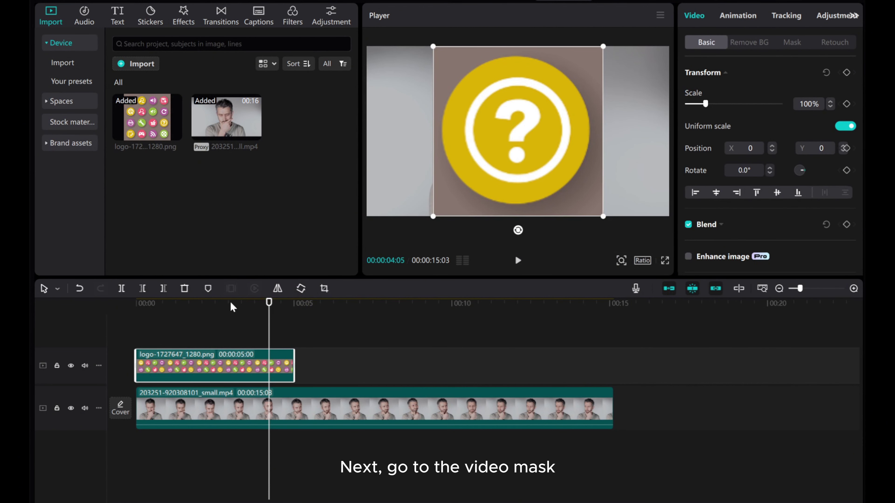
{"action": "left_click", "coordinate": [792, 42]}
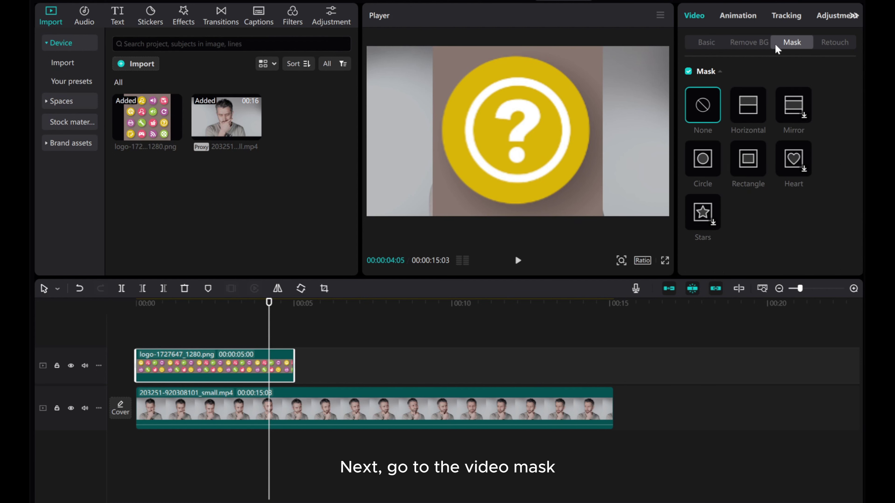
{"action": "left_click", "coordinate": [702, 163]}
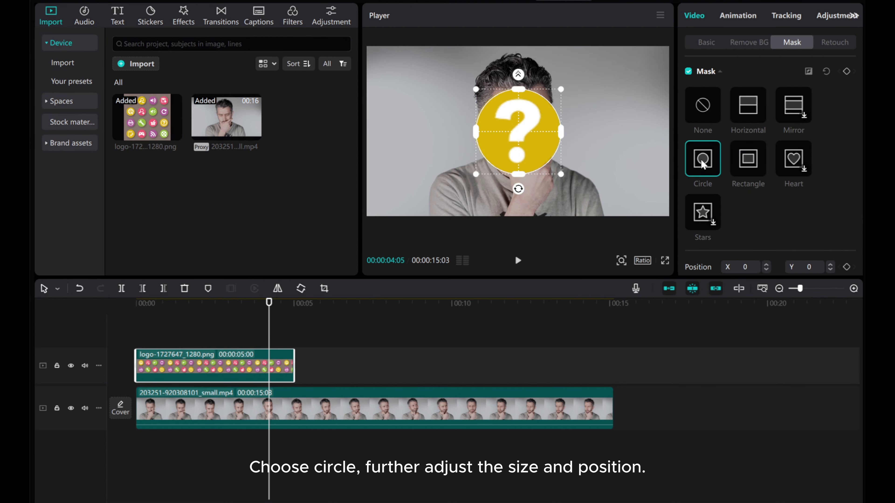
{"action": "left_click_drag", "start_coordinate": [560, 174], "coordinate": [589, 200]}
With the playhead at 00:00, shrink the question-mark badge to 36% in the top-right corner.
{"action": "left_click", "coordinate": [703, 47]}
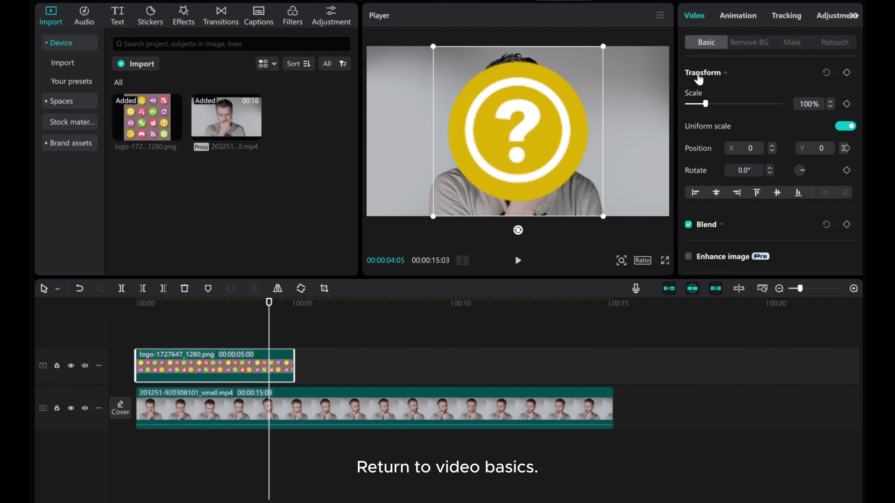
{"action": "left_click_drag", "start_coordinate": [264, 332], "coordinate": [131, 321]}
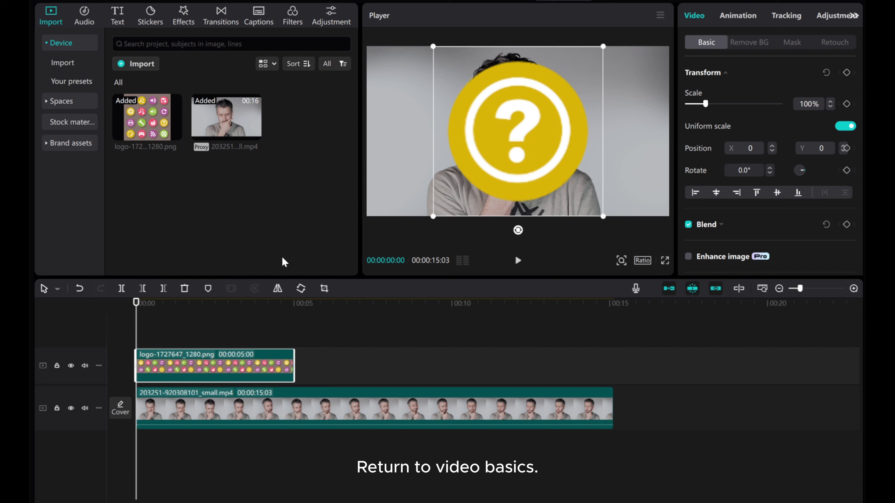
{"action": "left_click_drag", "start_coordinate": [434, 216], "coordinate": [623, 103]}
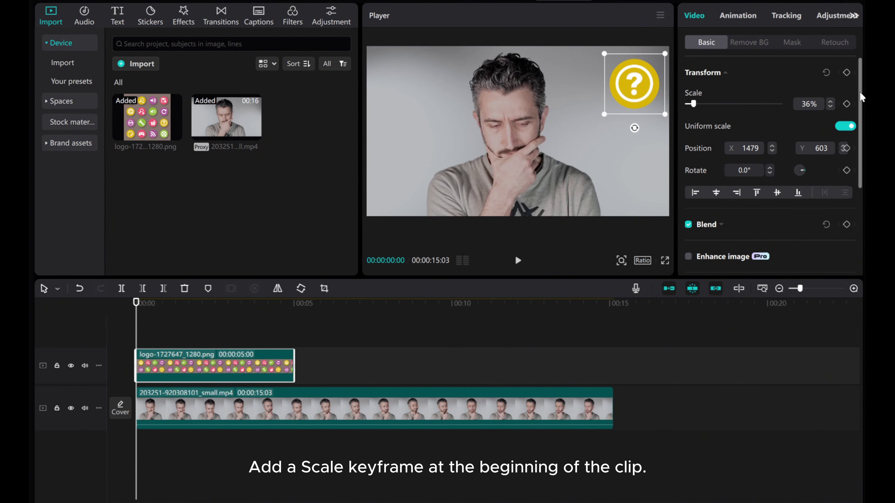
Add scale keyframes at 00:00, frame 10, frame 20 and 1 second 6 frames.
{"action": "left_click", "coordinate": [846, 104]}
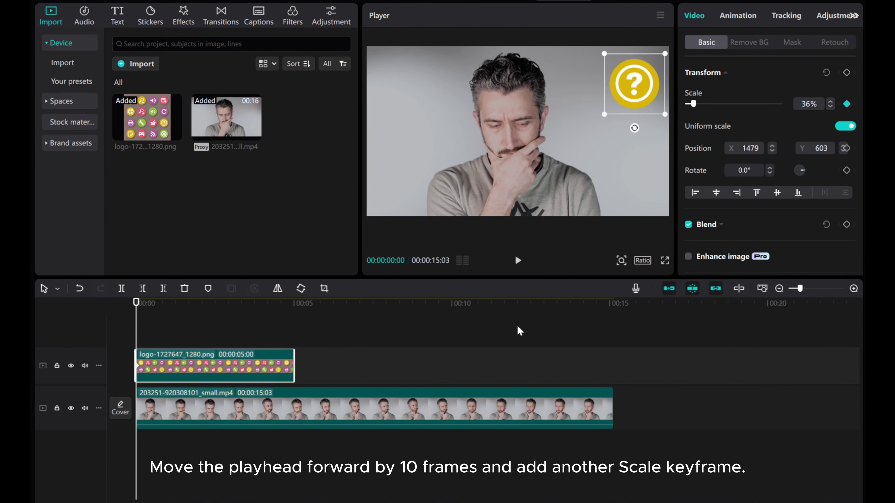
{"action": "key", "text": "Right"}
{"action": "key", "text": "Right"}
{"action": "key", "text": "Right"}
{"action": "key", "text": "Right"}
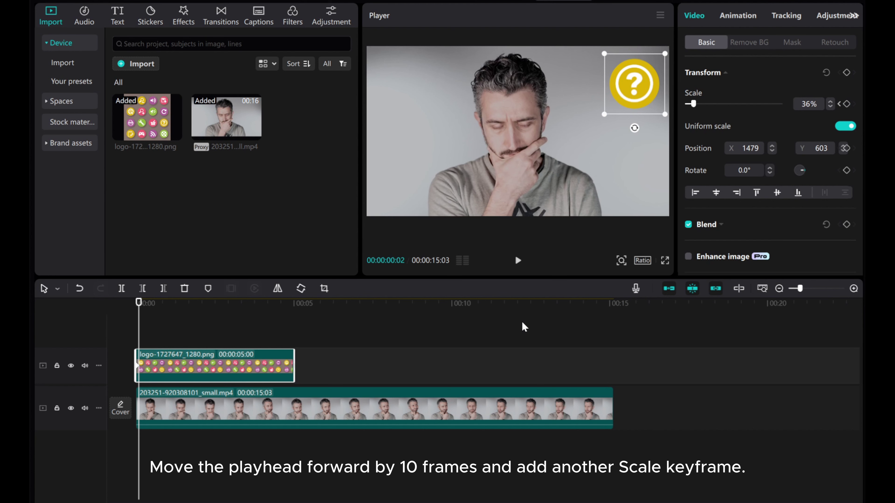
{"action": "key", "text": "Right"}
{"action": "key", "text": "Right"}
{"action": "key", "text": "Right"}
{"action": "key", "text": "Right"}
{"action": "key", "text": "Right"}
{"action": "key", "text": "Right"}
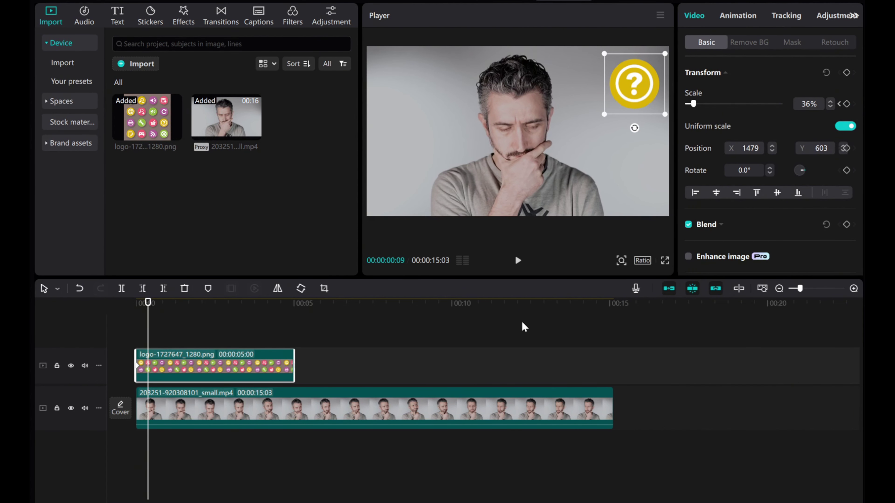
{"action": "left_click", "coordinate": [846, 104]}
{"action": "key", "text": "Right"}
{"action": "key", "text": "Right"}
{"action": "key", "text": "Right"}
{"action": "key", "text": "Right"}
{"action": "key", "text": "Right"}
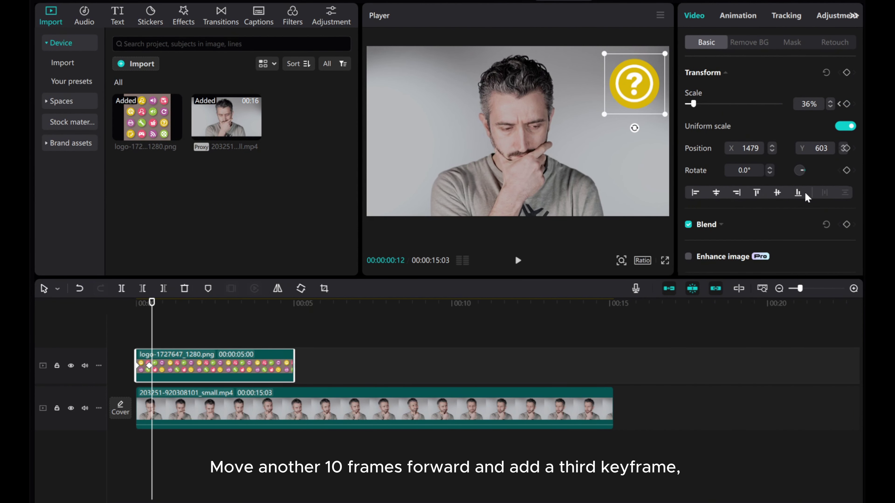
{"action": "key", "text": "Right"}
{"action": "key", "text": "Right"}
{"action": "key", "text": "Right"}
{"action": "key", "text": "Right"}
{"action": "key", "text": "Right"}
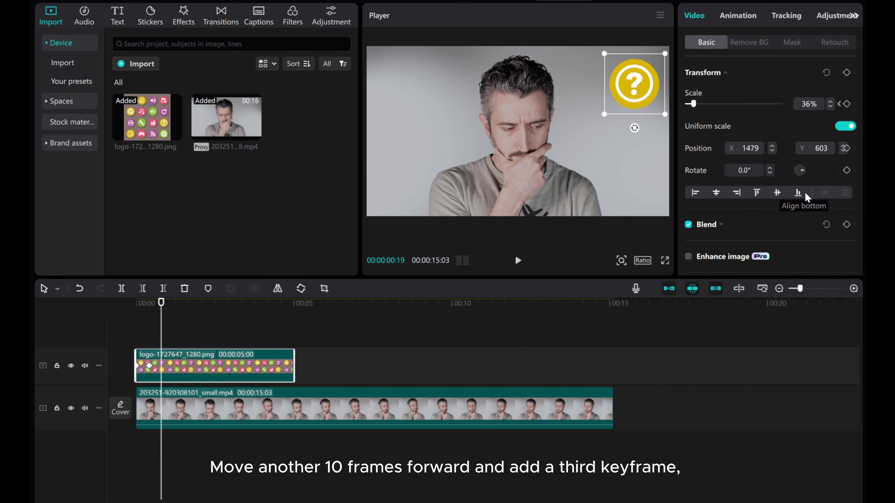
{"action": "left_click", "coordinate": [846, 103]}
{"action": "key", "text": "Right"}
{"action": "key", "text": "Right"}
{"action": "key", "text": "Right"}
{"action": "key", "text": "Right"}
{"action": "key", "text": "Right"}
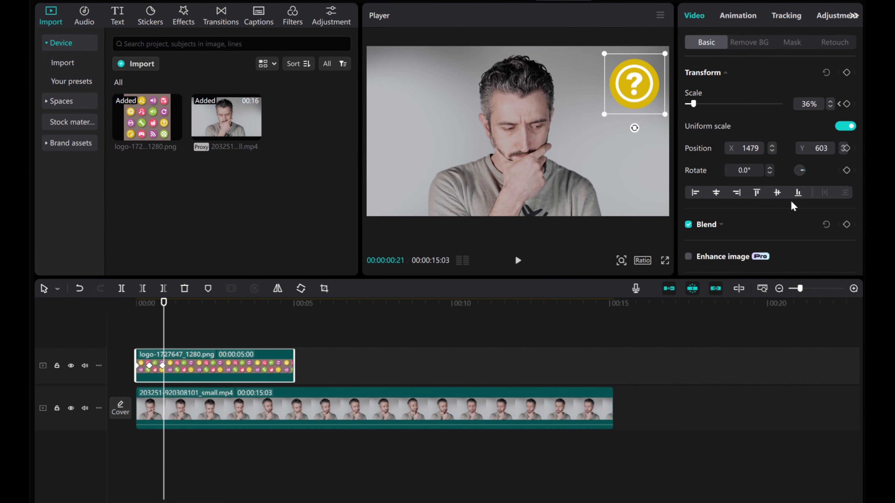
{"action": "key", "text": "Right"}
{"action": "key", "text": "Right"}
{"action": "key", "text": "Right"}
{"action": "key", "text": "Right"}
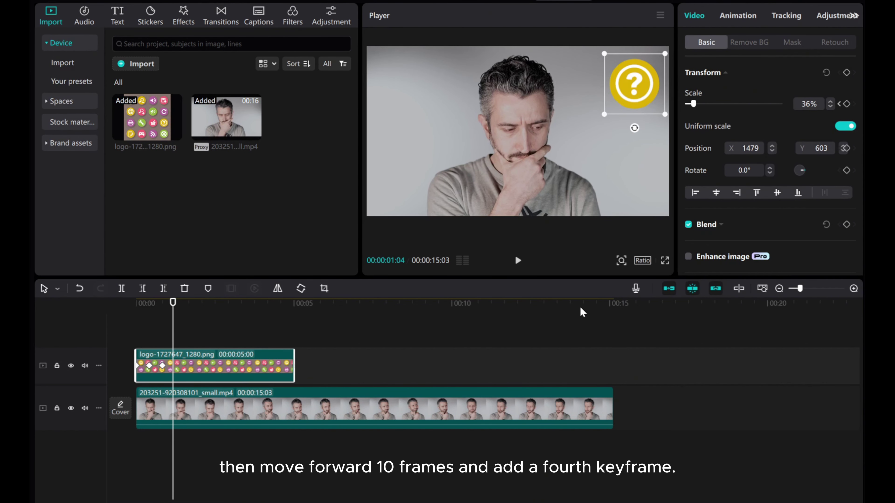
{"action": "key", "text": "Right"}
{"action": "key", "text": "Right"}
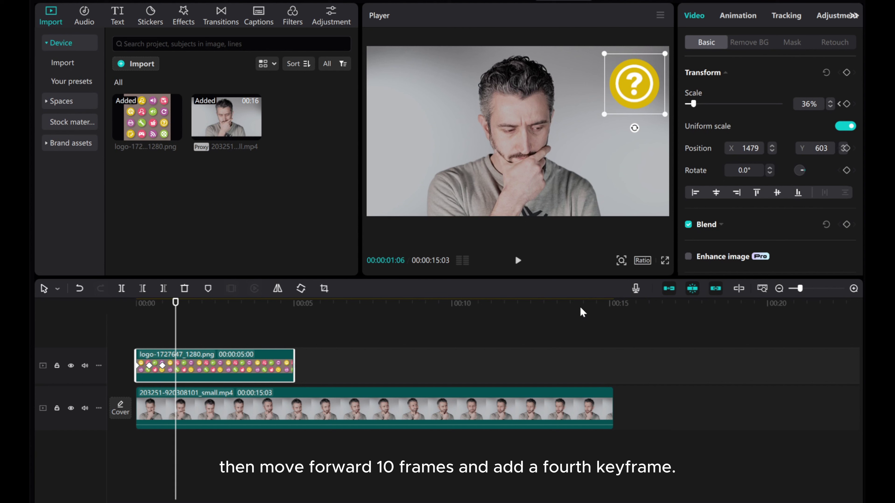
{"action": "left_click", "coordinate": [847, 103]}
Change the scale value on the third scale keyframe.
{"action": "left_click", "coordinate": [163, 368]}
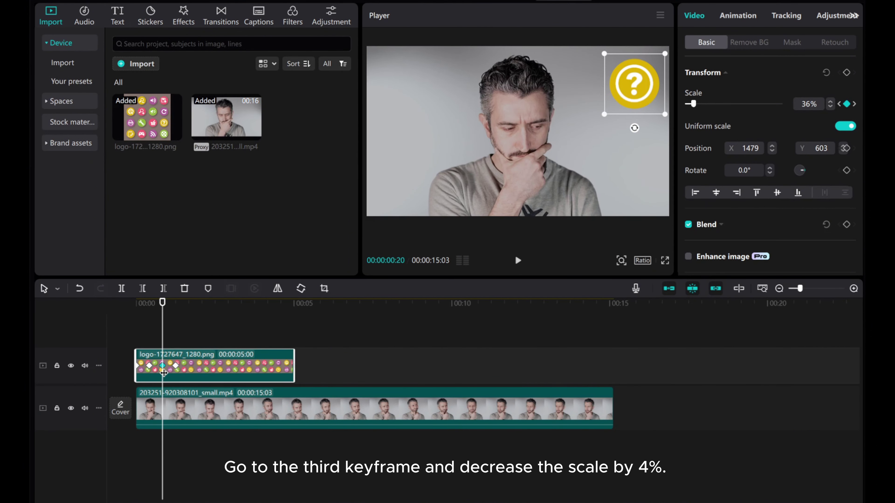
{"action": "left_click", "coordinate": [808, 104]}
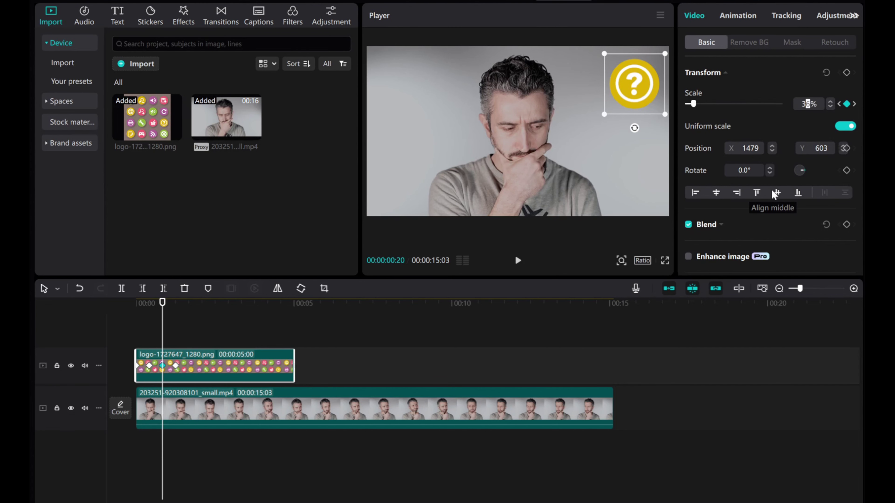
{"action": "type", "text": "2"}
{"action": "key", "text": "Return"}
Set the first keyframe at the clip start to 1% scale.
{"action": "left_click", "coordinate": [149, 366]}
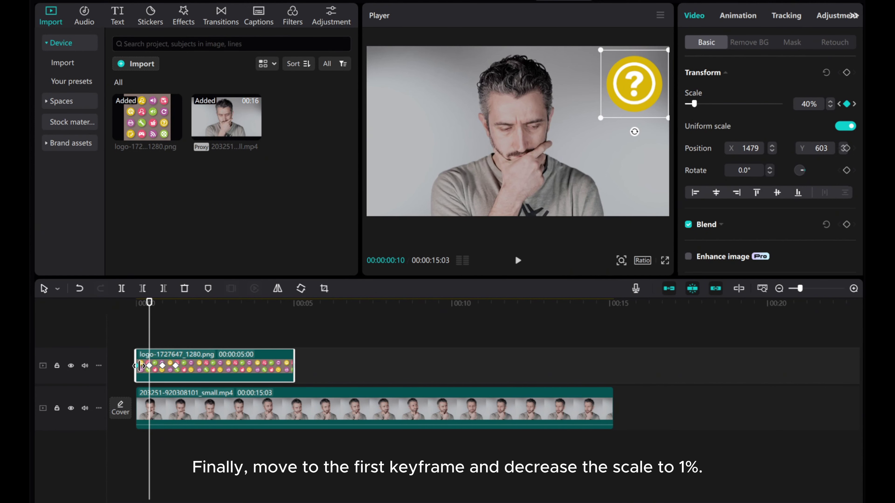
{"action": "left_click_drag", "start_coordinate": [150, 349], "coordinate": [139, 344]}
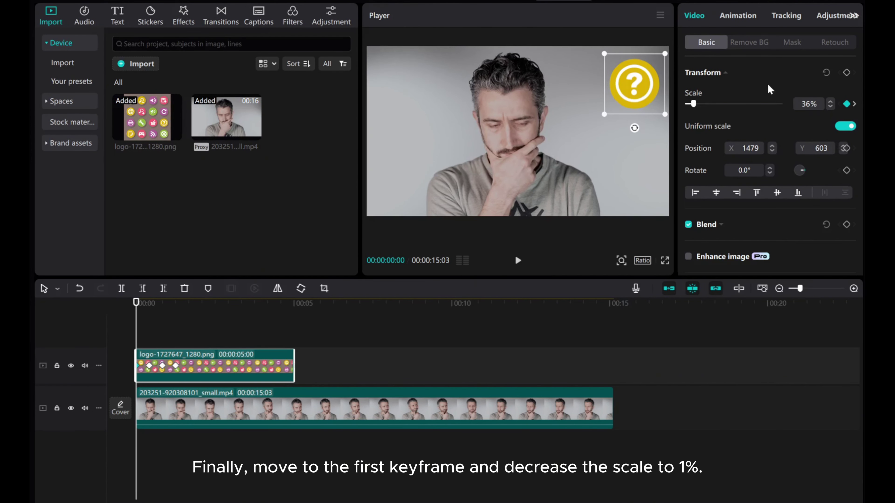
{"action": "type", "text": "1"}
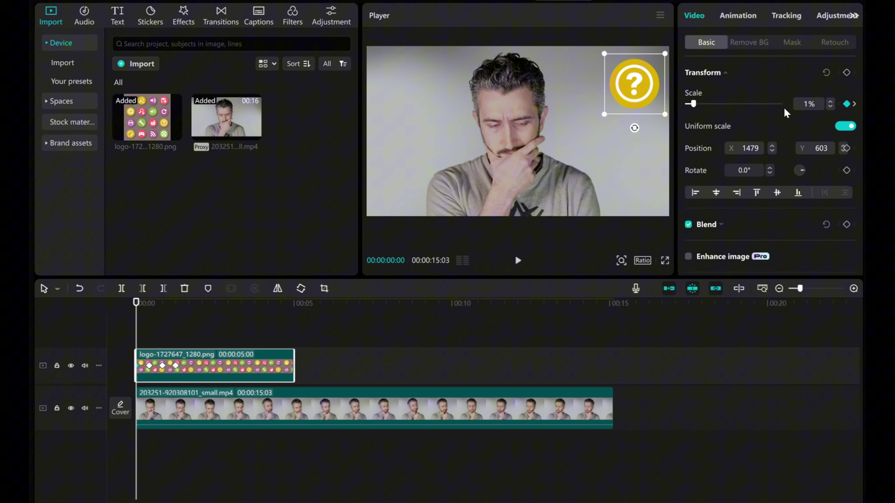
{"action": "key", "text": "Return"}
Play back the question-mark badge's pop-in effect.
{"action": "left_click", "coordinate": [143, 339]}
{"action": "key", "text": "space"}
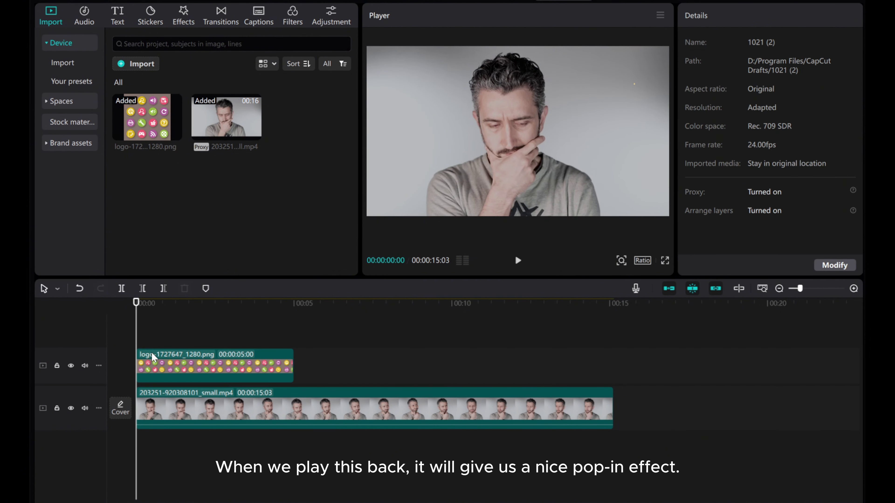
{"action": "left_click", "coordinate": [141, 353]}
{"action": "left_click", "coordinate": [517, 261]}
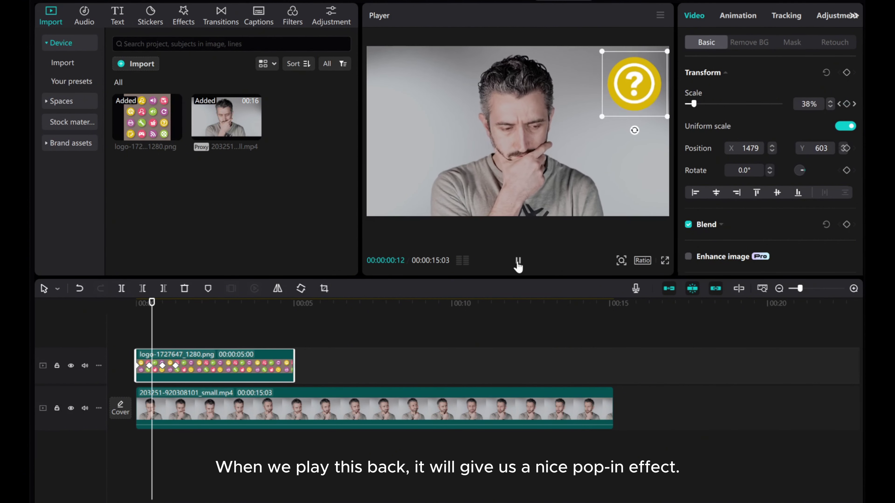
Apply the Fade In entrance animation and shorten its duration to 0.2s.
{"action": "left_click", "coordinate": [517, 261]}
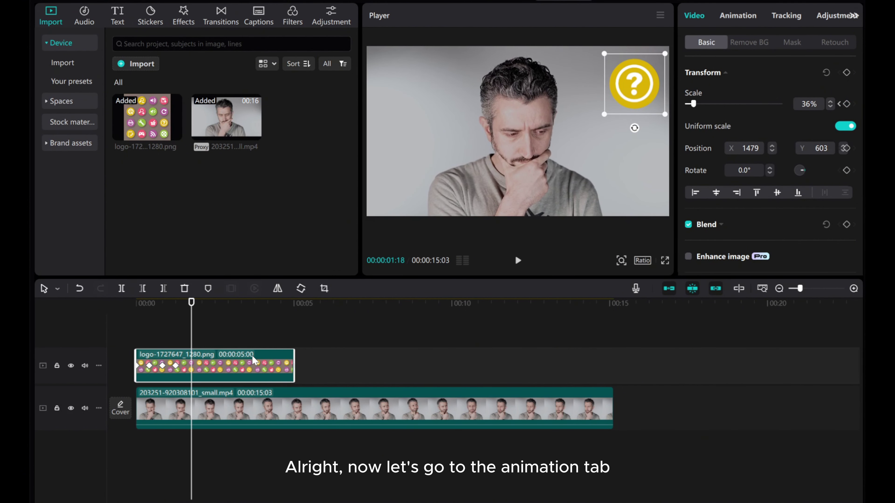
{"action": "left_click", "coordinate": [738, 17]}
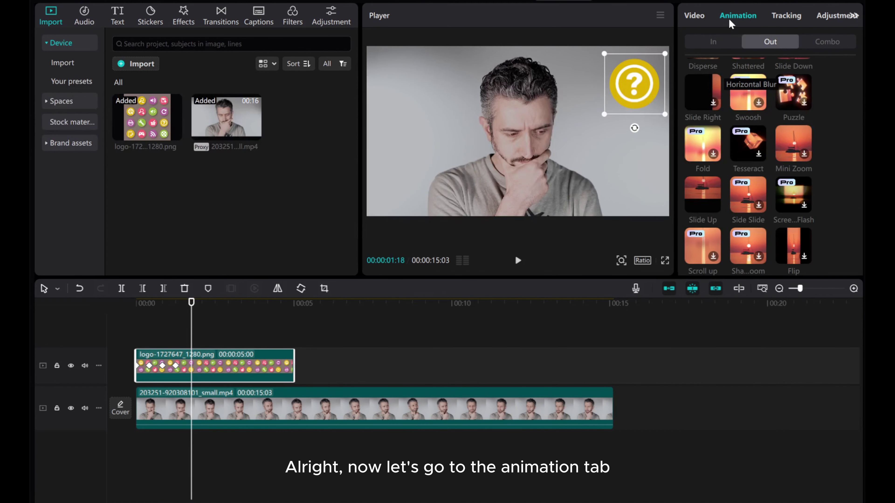
{"action": "left_click", "coordinate": [712, 42]}
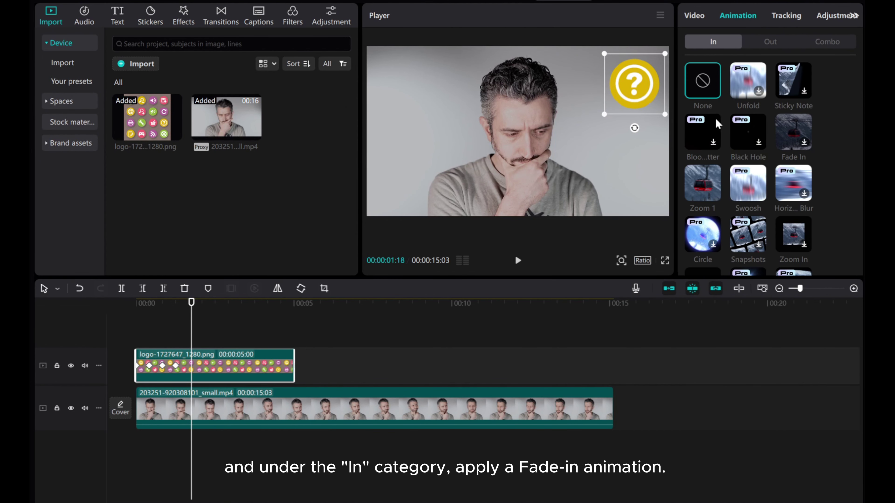
{"action": "left_click", "coordinate": [790, 132]}
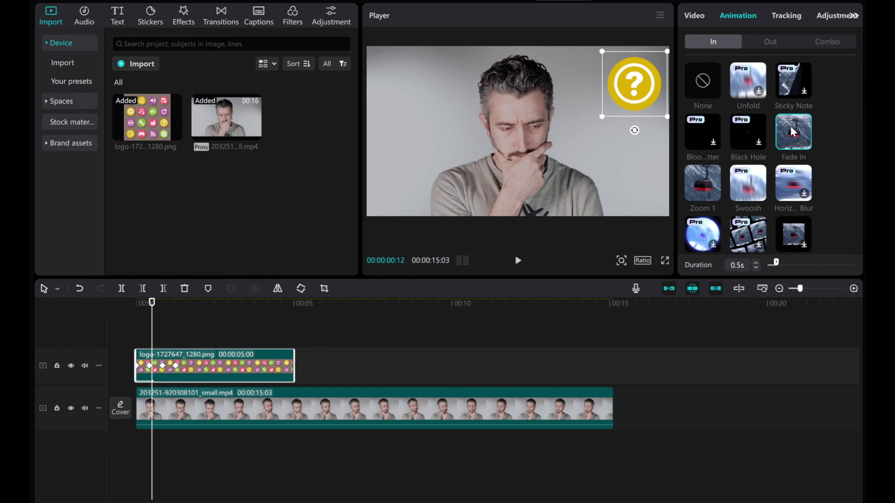
{"action": "left_click", "coordinate": [756, 268]}
{"action": "left_click", "coordinate": [755, 268]}
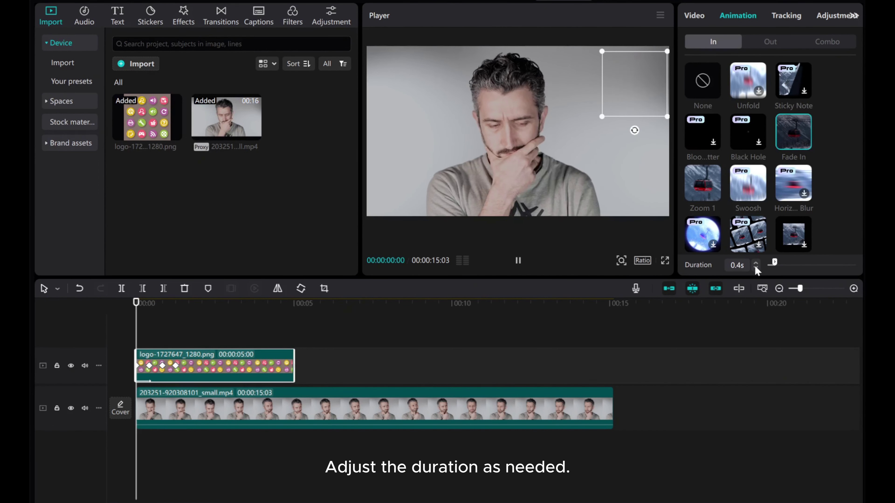
{"action": "left_click", "coordinate": [756, 268]}
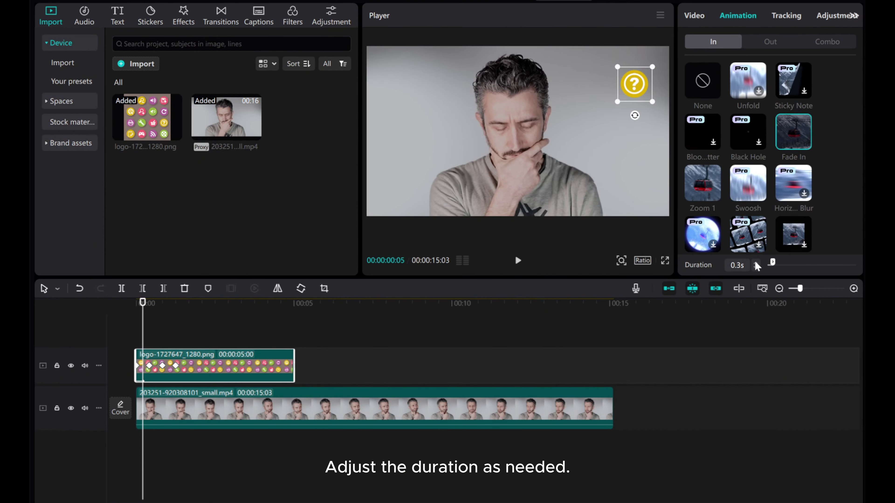
{"action": "left_click", "coordinate": [756, 267]}
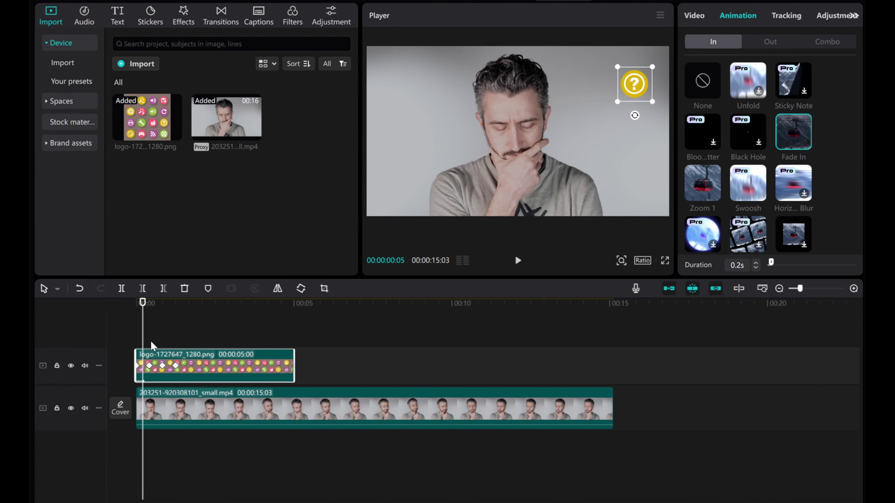
Play the fade-in back from the start of the timeline.
{"action": "left_click_drag", "start_coordinate": [143, 345], "coordinate": [119, 344]}
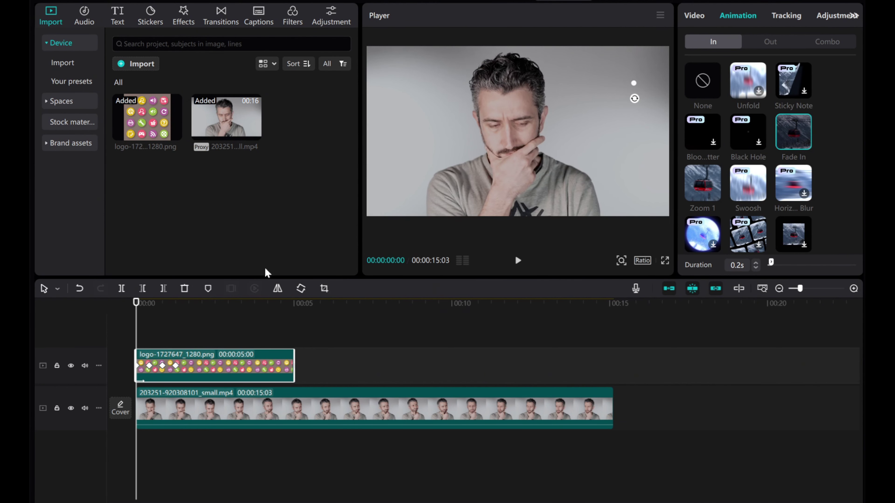
{"action": "left_click", "coordinate": [147, 333]}
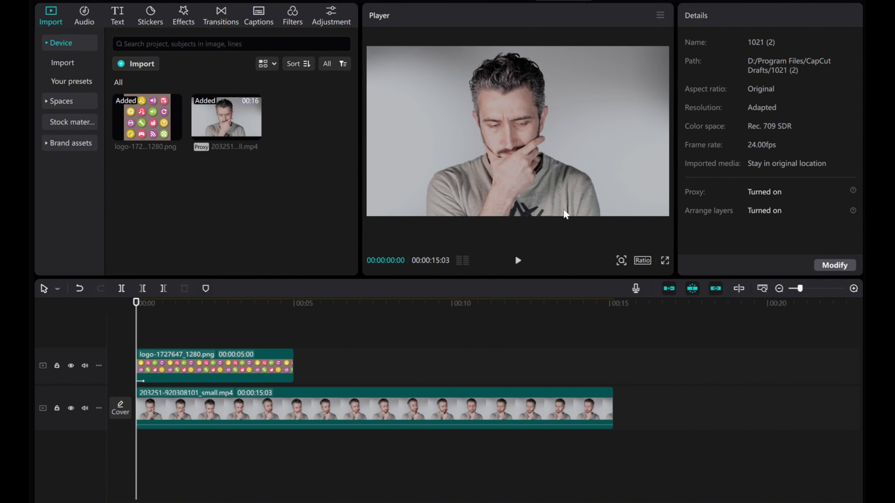
{"action": "left_click", "coordinate": [516, 262]}
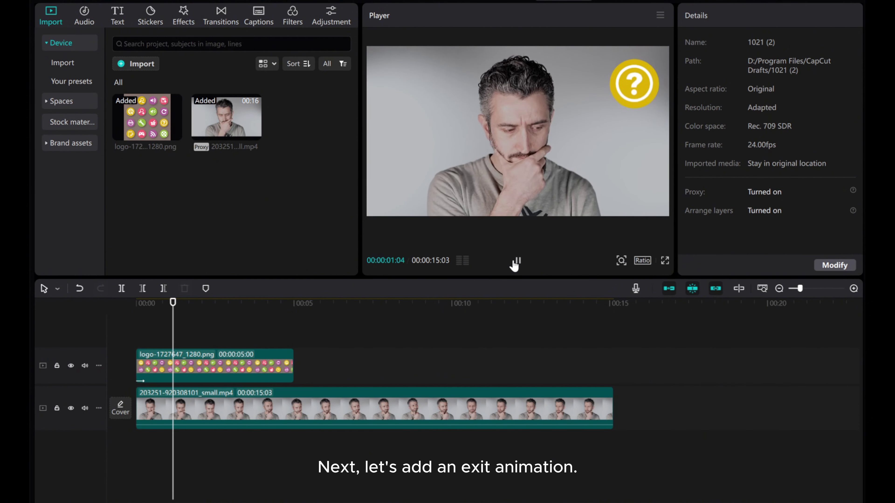
Browse the exit animations available for the question-mark clip.
{"action": "left_click", "coordinate": [515, 262]}
{"action": "left_click", "coordinate": [249, 362]}
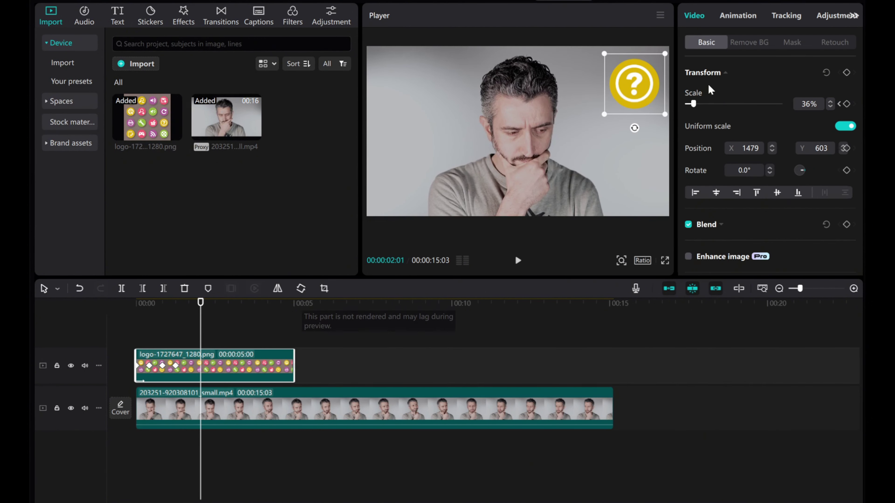
{"action": "left_click", "coordinate": [738, 16]}
{"action": "left_click", "coordinate": [770, 42]}
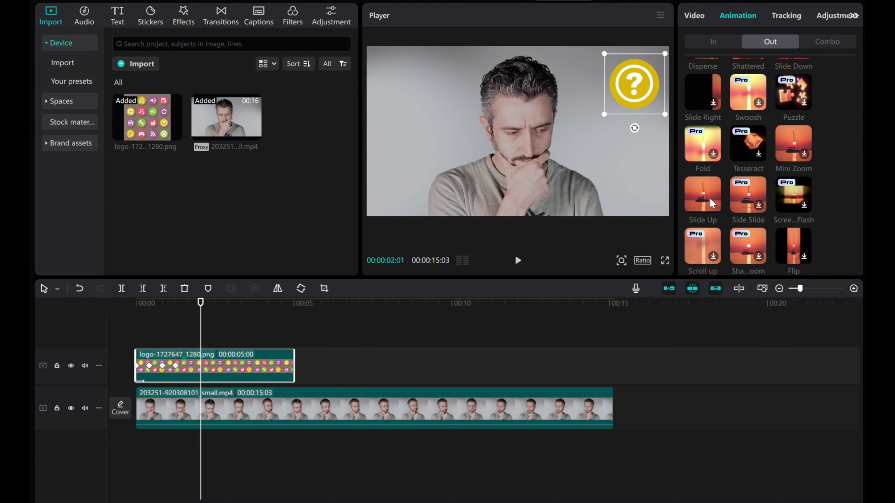
{"action": "scroll", "coordinate": [701, 206], "scroll_direction": "down", "scroll_amount": 3}
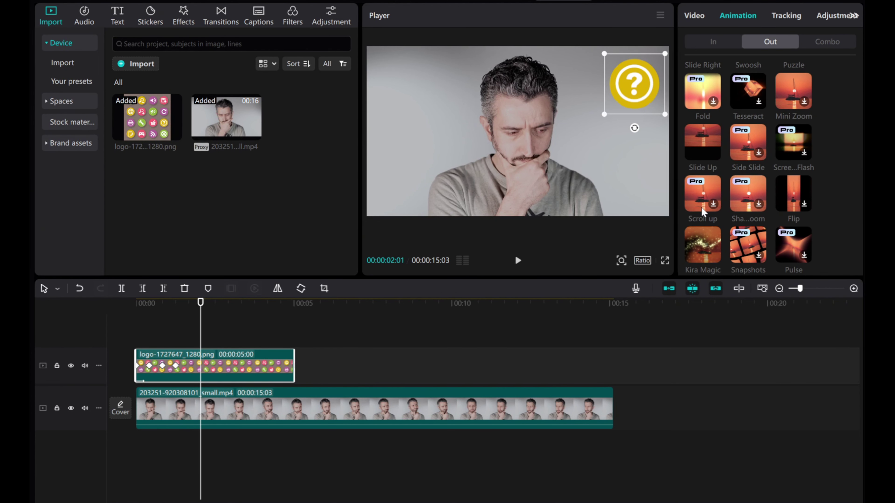
{"action": "scroll", "coordinate": [701, 207], "scroll_direction": "up", "scroll_amount": 2}
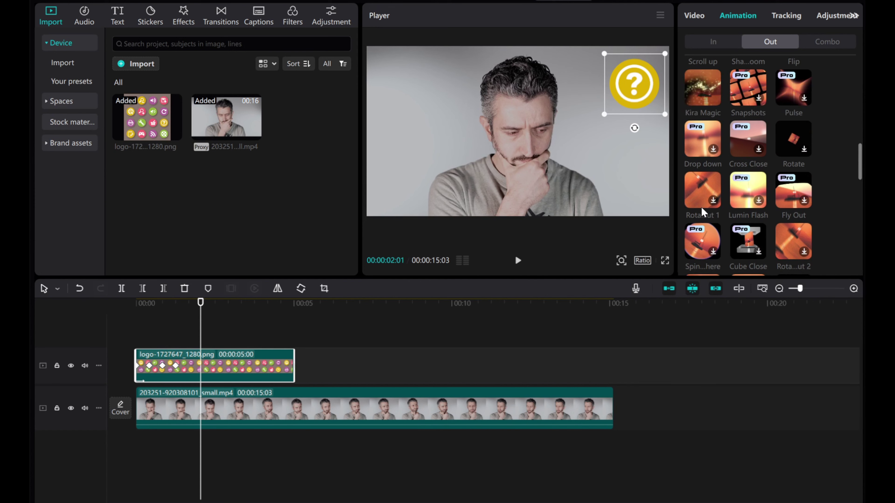
{"action": "scroll", "coordinate": [701, 207], "scroll_direction": "up", "scroll_amount": 2}
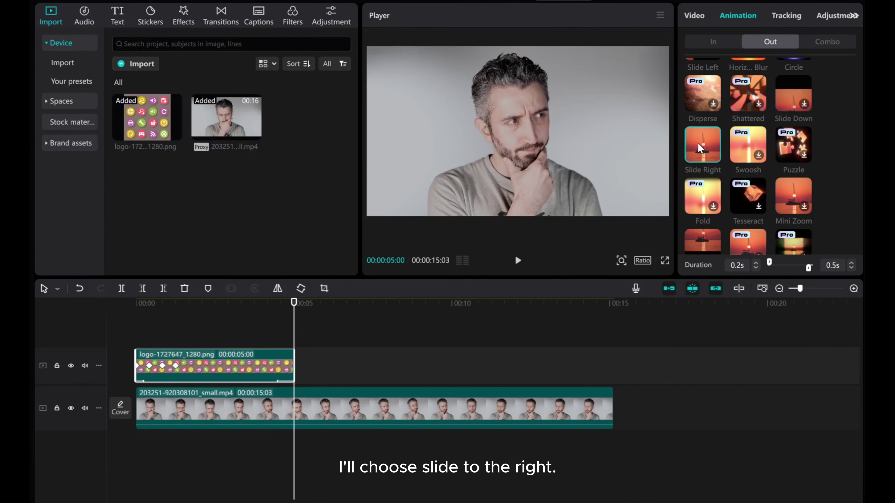
Preview the badge disappearing at five seconds, then return the playhead to 0:00.
{"action": "left_click_drag", "start_coordinate": [294, 320], "coordinate": [66, 319]}
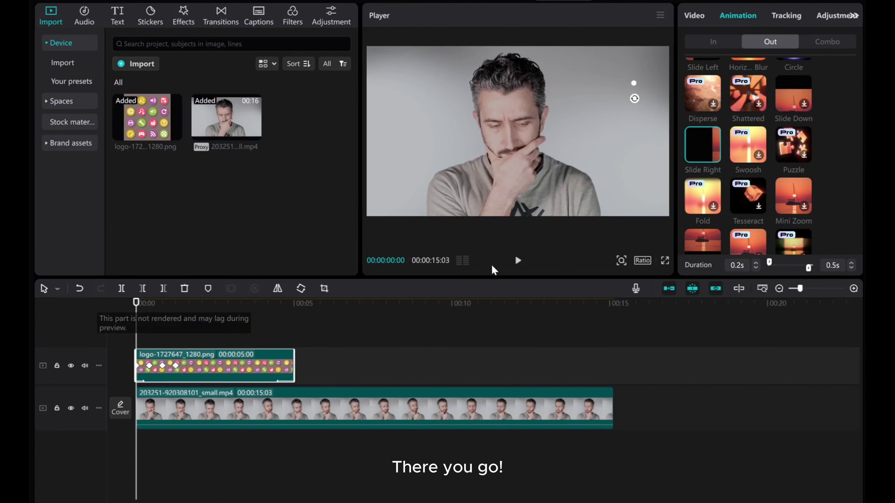
{"action": "left_click", "coordinate": [146, 407]}
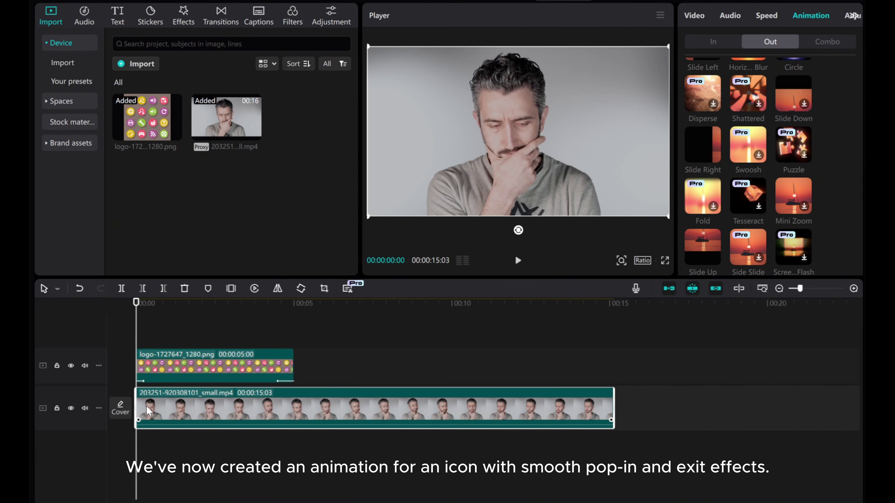
{"action": "left_click", "coordinate": [516, 262]}
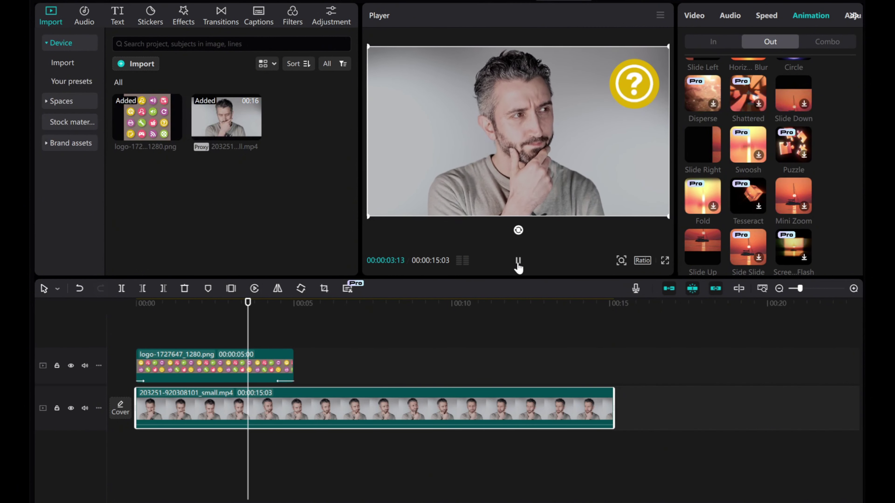
{"action": "left_click", "coordinate": [517, 263]}
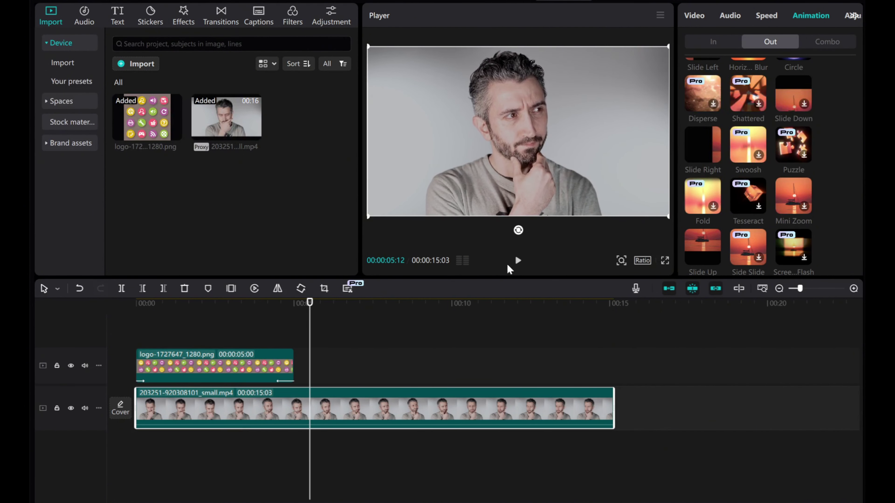
{"action": "left_click_drag", "start_coordinate": [313, 327], "coordinate": [31, 292]}
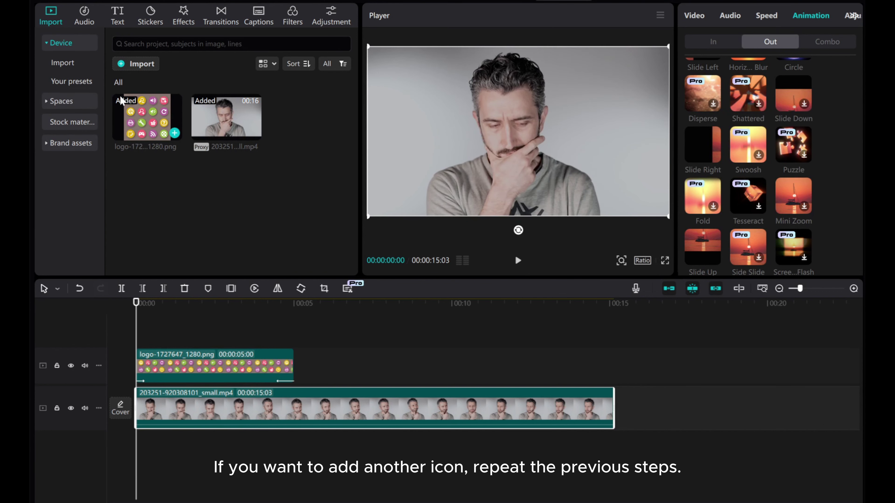
Add a second icon-sheet copy on a new top track, cropped to the green film-reel icon.
{"action": "left_click_drag", "start_coordinate": [142, 123], "coordinate": [135, 335]}
{"action": "left_click_drag", "start_coordinate": [230, 360], "coordinate": [283, 364]}
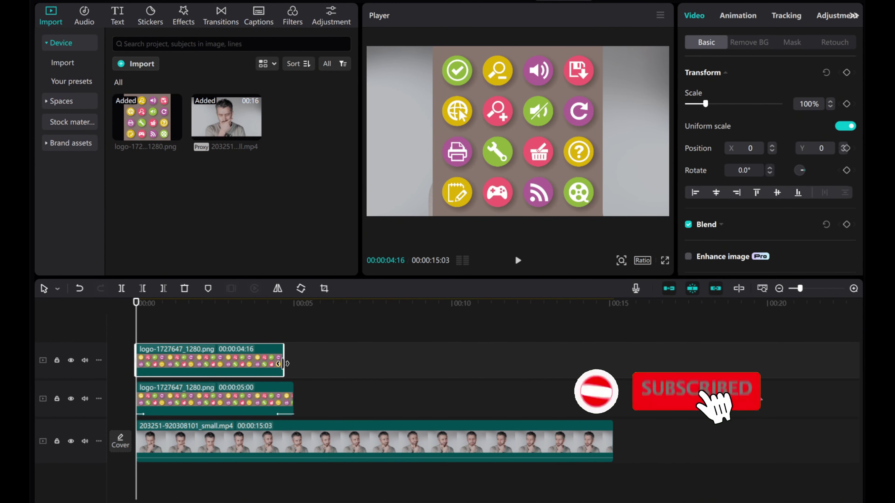
{"action": "left_click", "coordinate": [324, 289]}
{"action": "left_click_drag", "start_coordinate": [367, 139], "coordinate": [366, 299]}
{"action": "left_click_drag", "start_coordinate": [260, 325], "coordinate": [420, 326]}
{"action": "left_click_drag", "start_coordinate": [474, 324], "coordinate": [465, 325]}
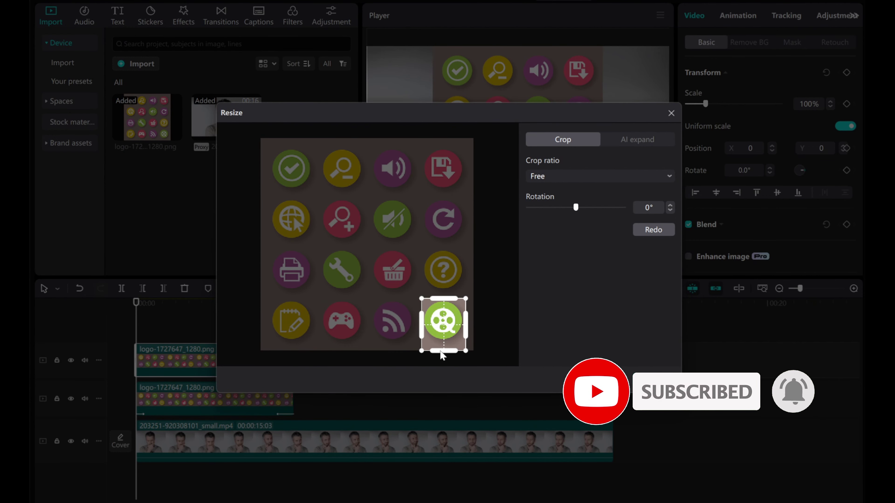
{"action": "left_click_drag", "start_coordinate": [442, 356], "coordinate": [442, 349]}
{"action": "left_click", "coordinate": [657, 380]}
Apply a Circle mask enlarged to frame the whole film reel.
{"action": "left_click", "coordinate": [792, 42]}
{"action": "left_click", "coordinate": [703, 158]}
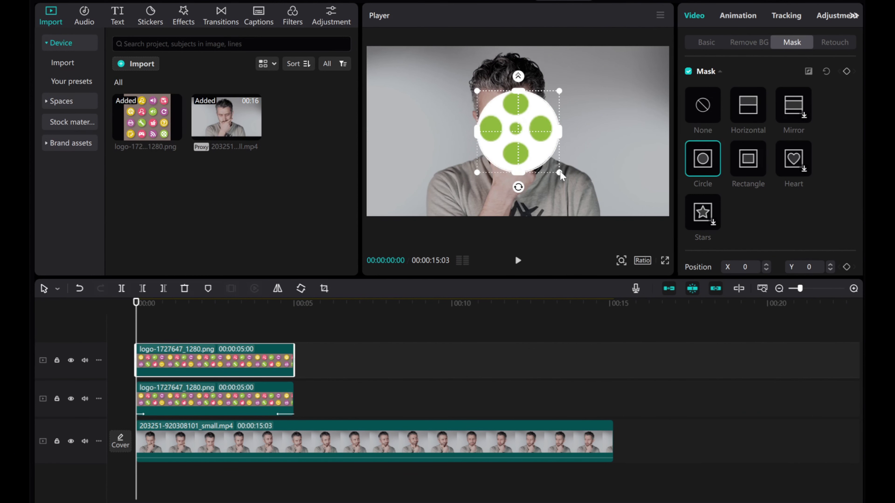
{"action": "left_click_drag", "start_coordinate": [560, 173], "coordinate": [582, 197]}
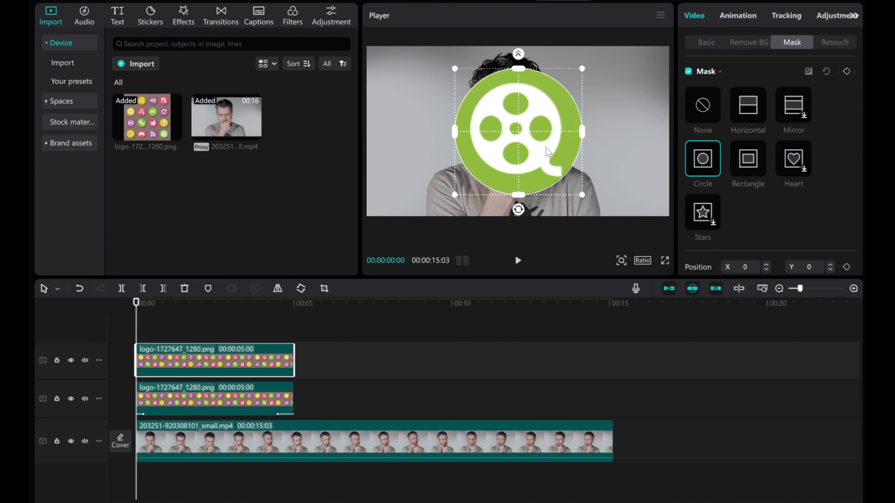
Copy the attributes of the animated question-mark clip.
{"action": "left_click", "coordinate": [705, 43]}
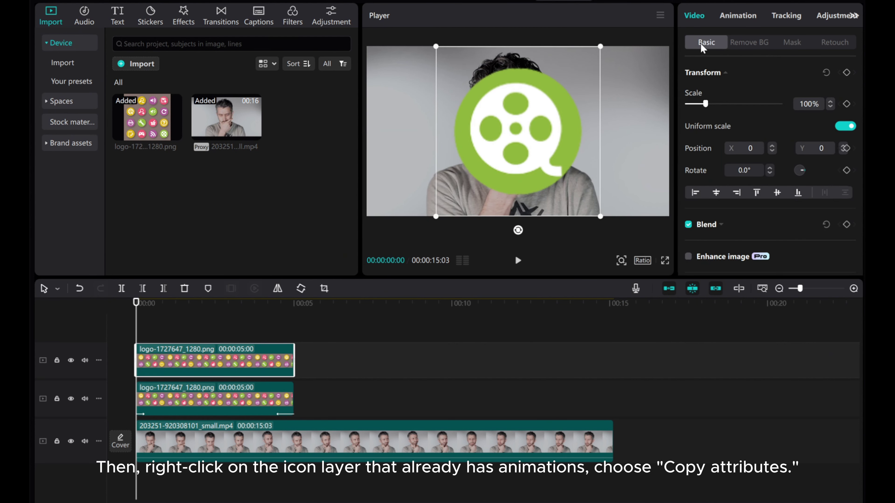
{"action": "left_click", "coordinate": [227, 396]}
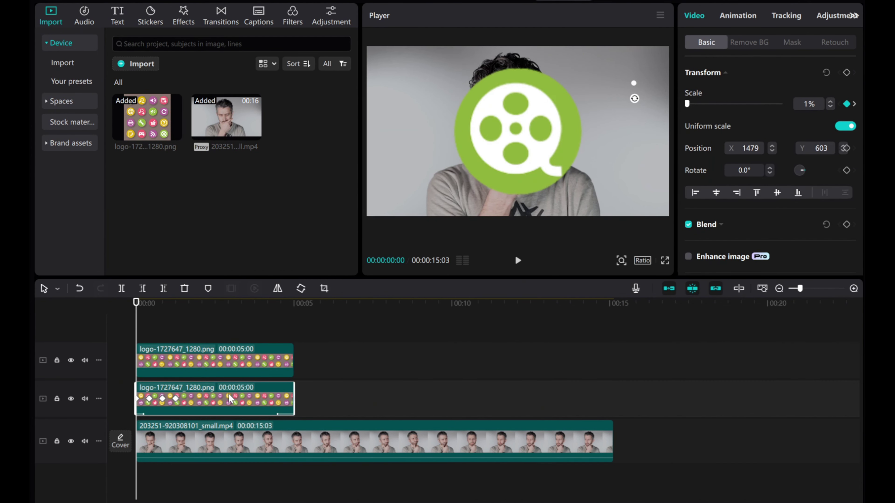
{"action": "right_click", "coordinate": [228, 393]}
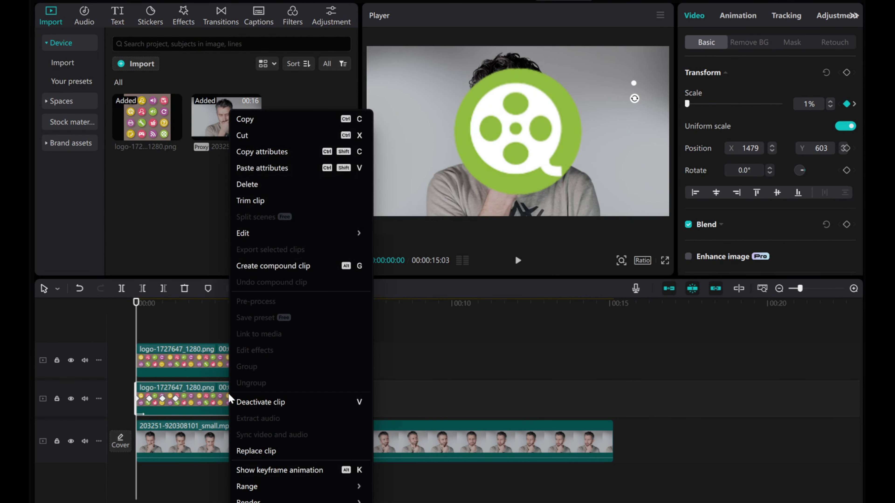
{"action": "left_click", "coordinate": [257, 152]}
Paste those attributes except Mask onto the film-reel clip and preview it.
{"action": "left_click", "coordinate": [195, 352]}
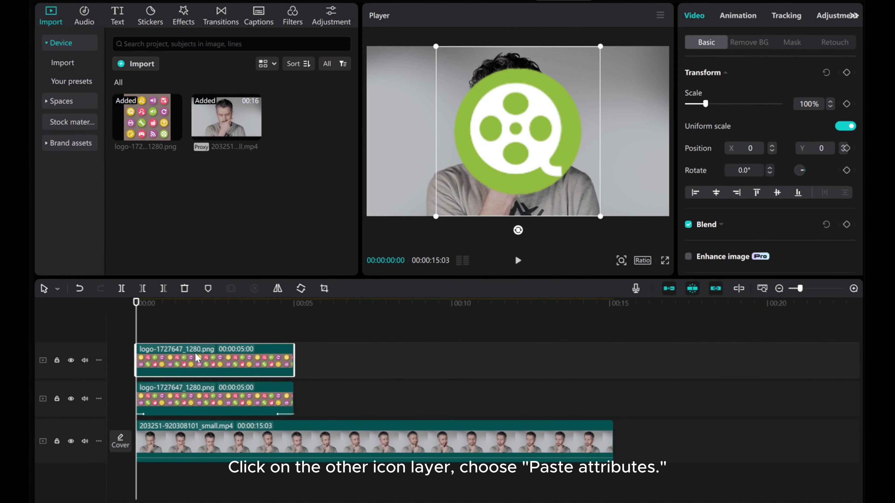
{"action": "right_click", "coordinate": [195, 358]}
{"action": "left_click", "coordinate": [227, 168]}
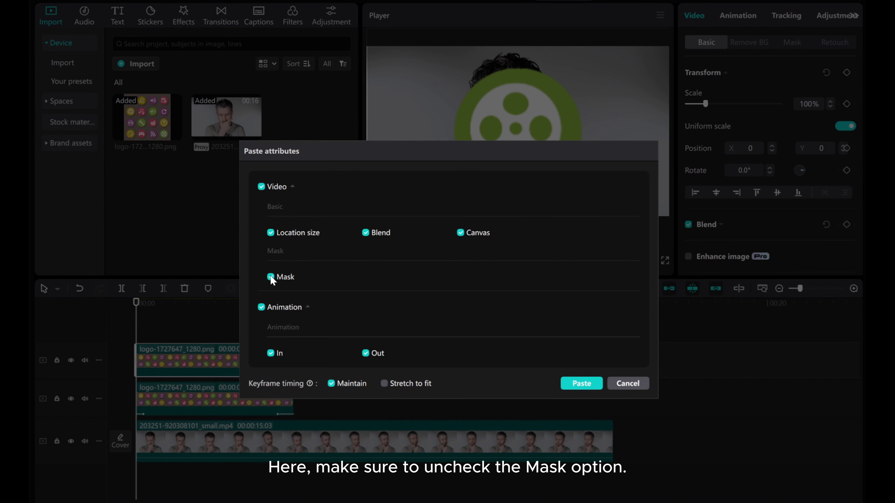
{"action": "left_click", "coordinate": [583, 384]}
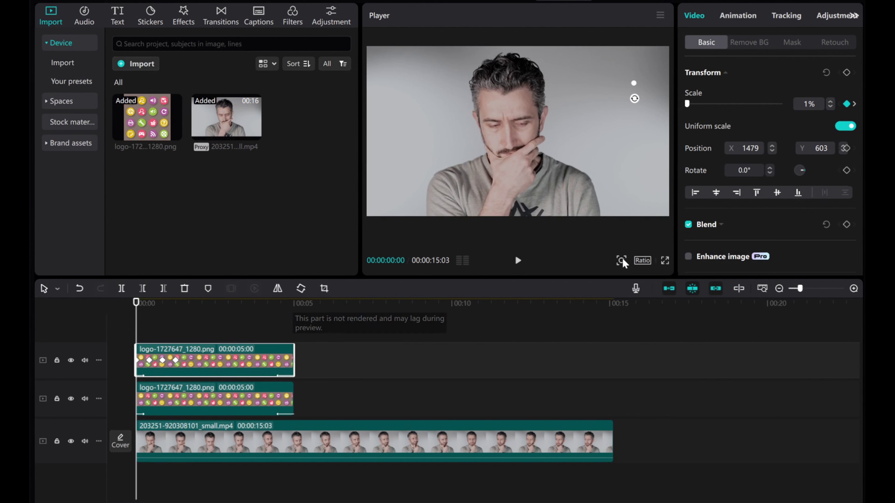
{"action": "left_click", "coordinate": [518, 261]}
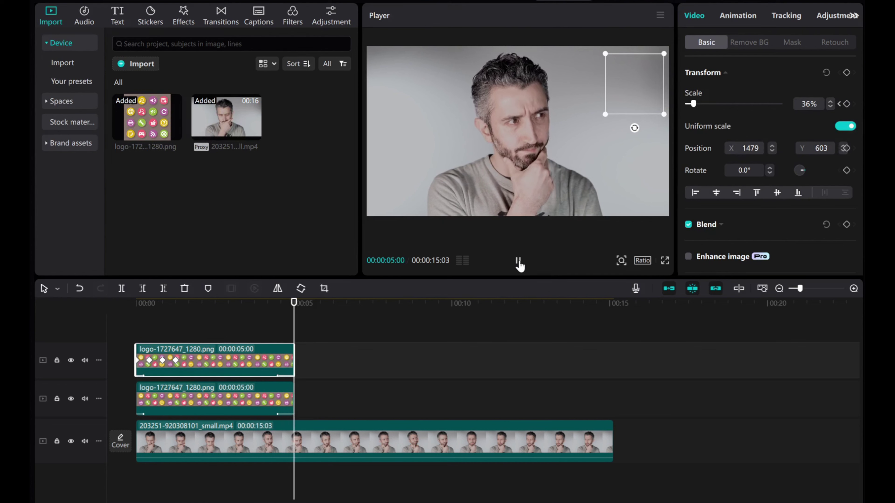
Stop playback at about two seconds in and turn the film-reel clip into a compound clip.
{"action": "left_click", "coordinate": [519, 263]}
{"action": "left_click_drag", "start_coordinate": [299, 332], "coordinate": [224, 339]}
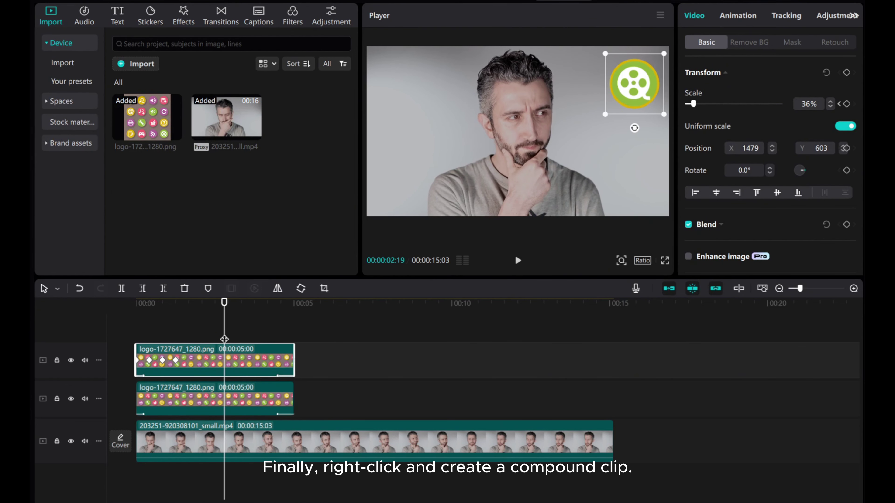
{"action": "right_click", "coordinate": [242, 356]}
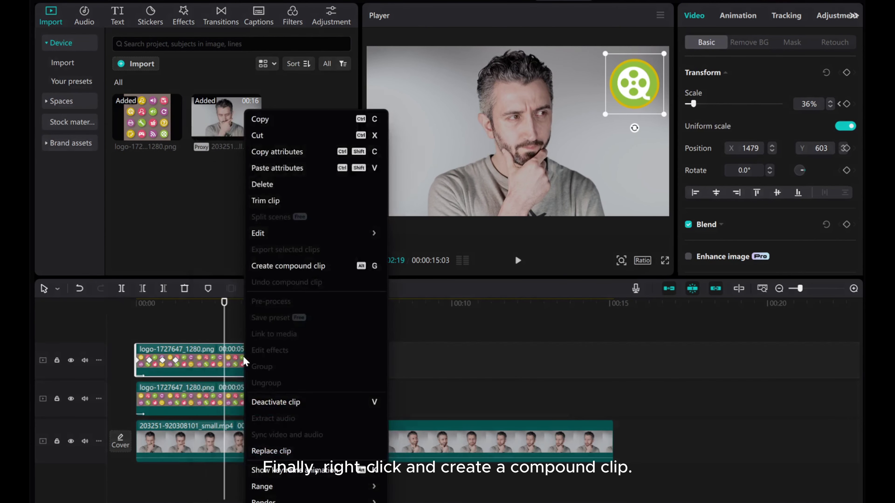
{"action": "left_click", "coordinate": [270, 266]}
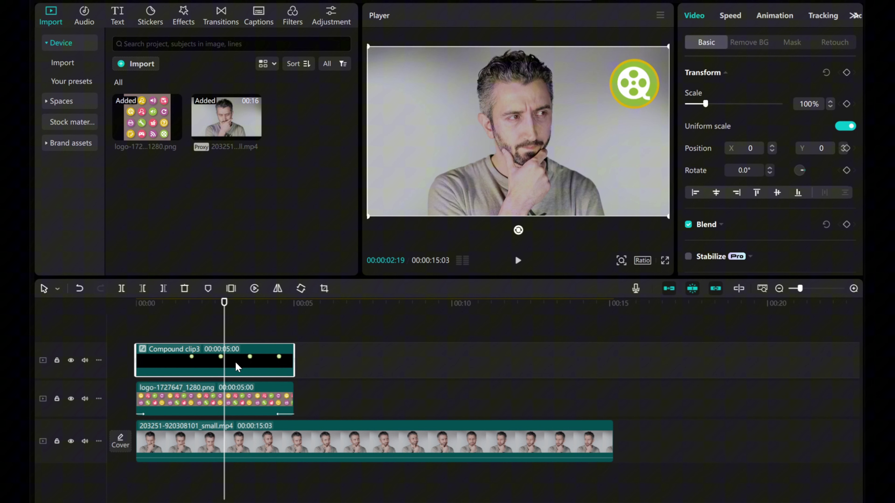
Move the film-reel icon down beneath the question-mark icon and replay the video from the start.
{"action": "left_click_drag", "start_coordinate": [632, 94], "coordinate": [632, 149]}
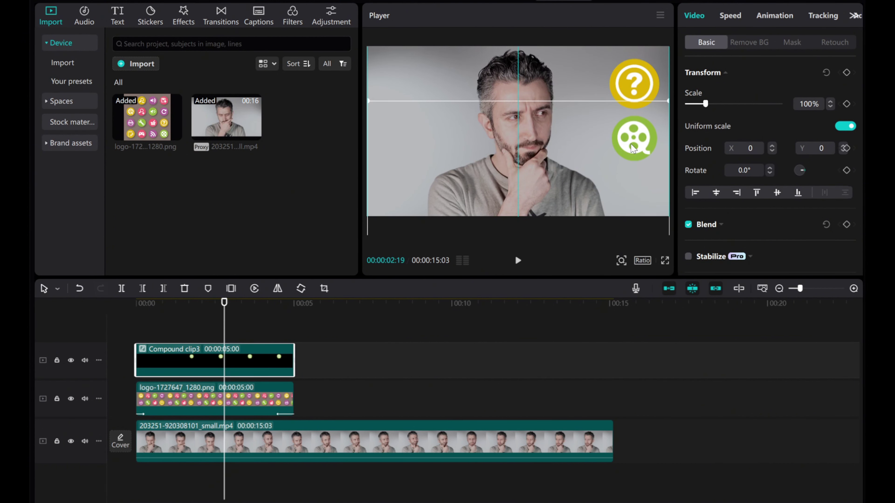
{"action": "left_click_drag", "start_coordinate": [223, 327], "coordinate": [136, 334]}
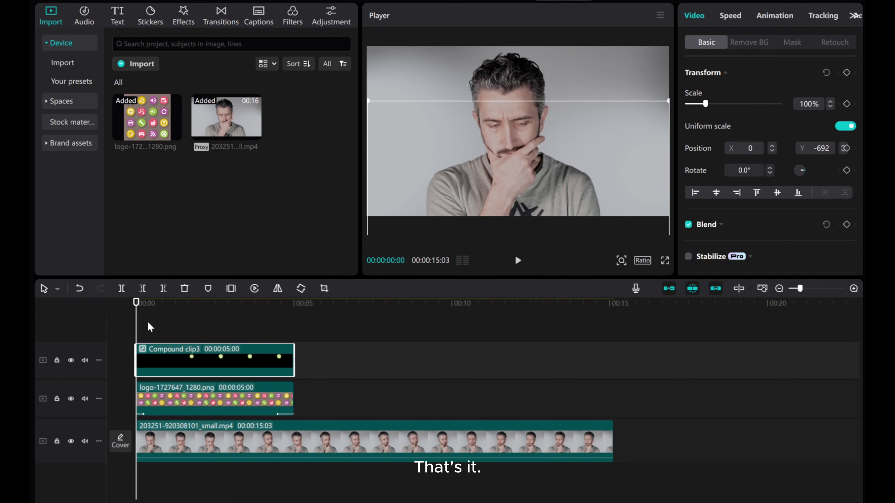
{"action": "left_click", "coordinate": [517, 260]}
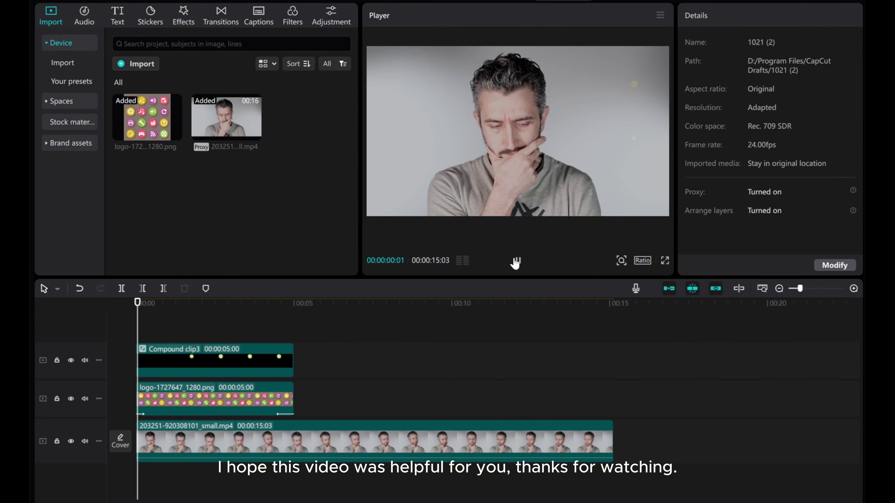